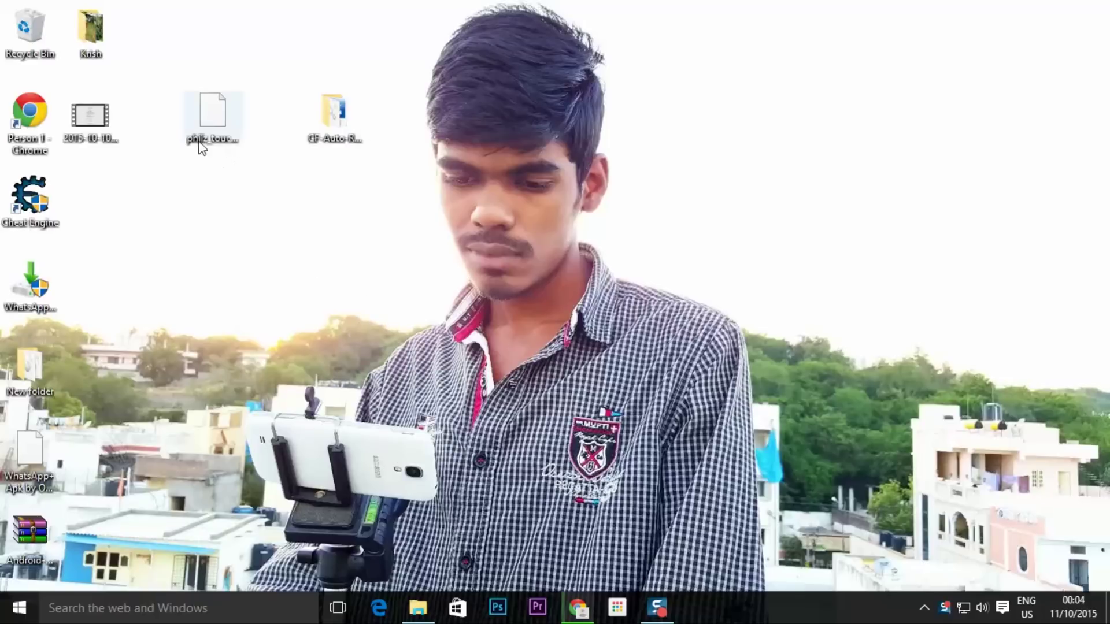
Launch Odin3 v3.07 from the CF-Auto-Root folder with administrator permission
{"action": "double_click", "coordinate": [344, 126]}
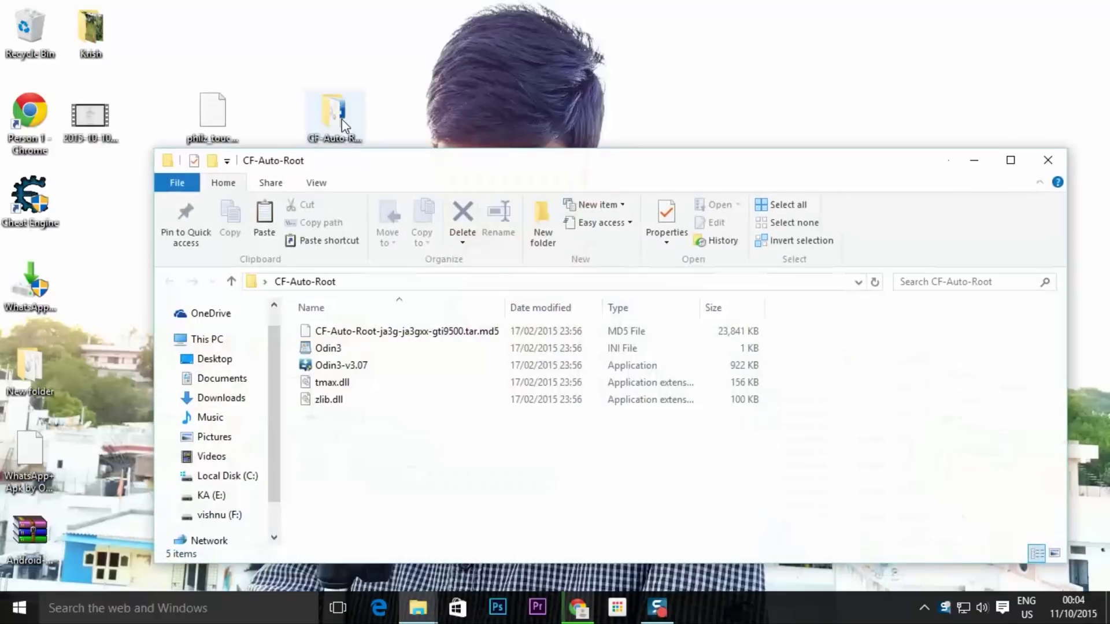
{"action": "double_click", "coordinate": [362, 368]}
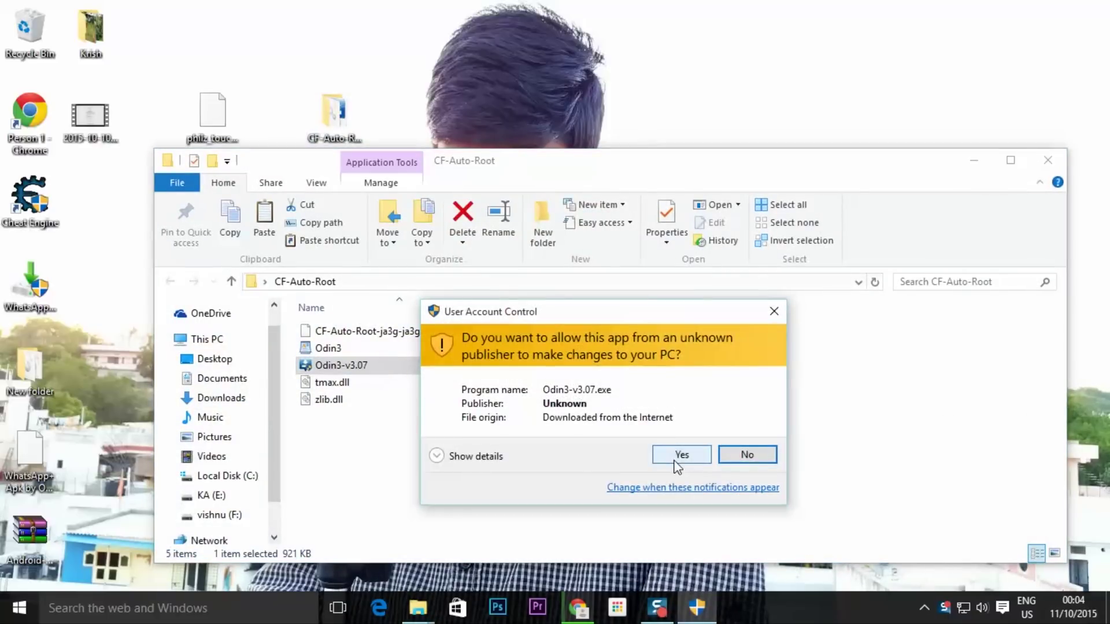
{"action": "left_click", "coordinate": [682, 456]}
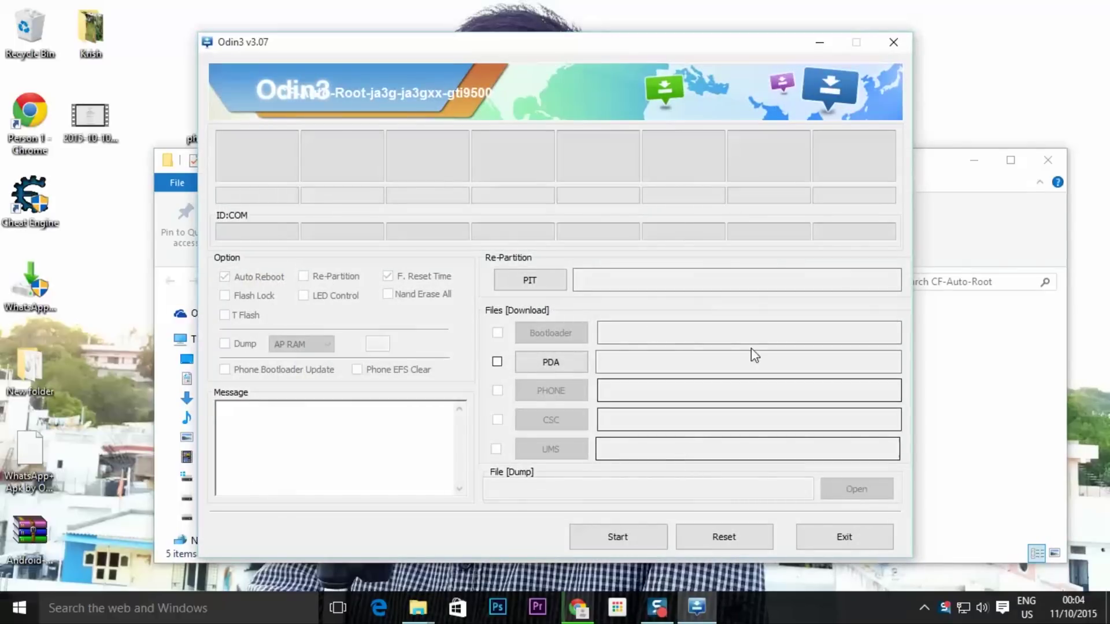
Load philz_touch_6.12.8-i9500.tar.md5 from the Desktop into the PDA slot
{"action": "left_click", "coordinate": [560, 364]}
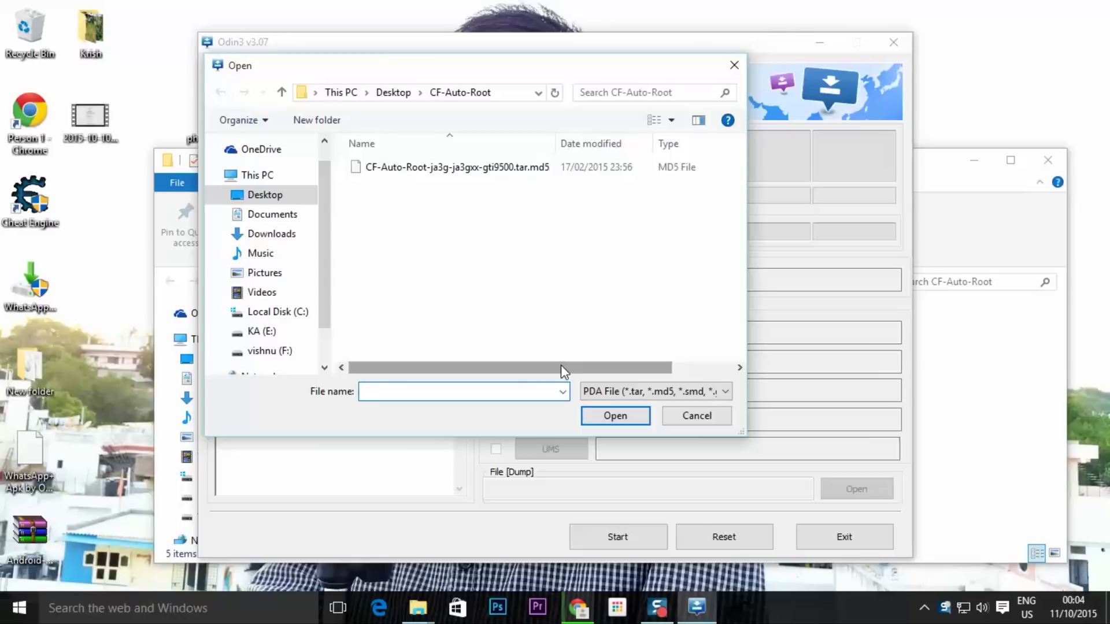
{"action": "left_click", "coordinate": [288, 195]}
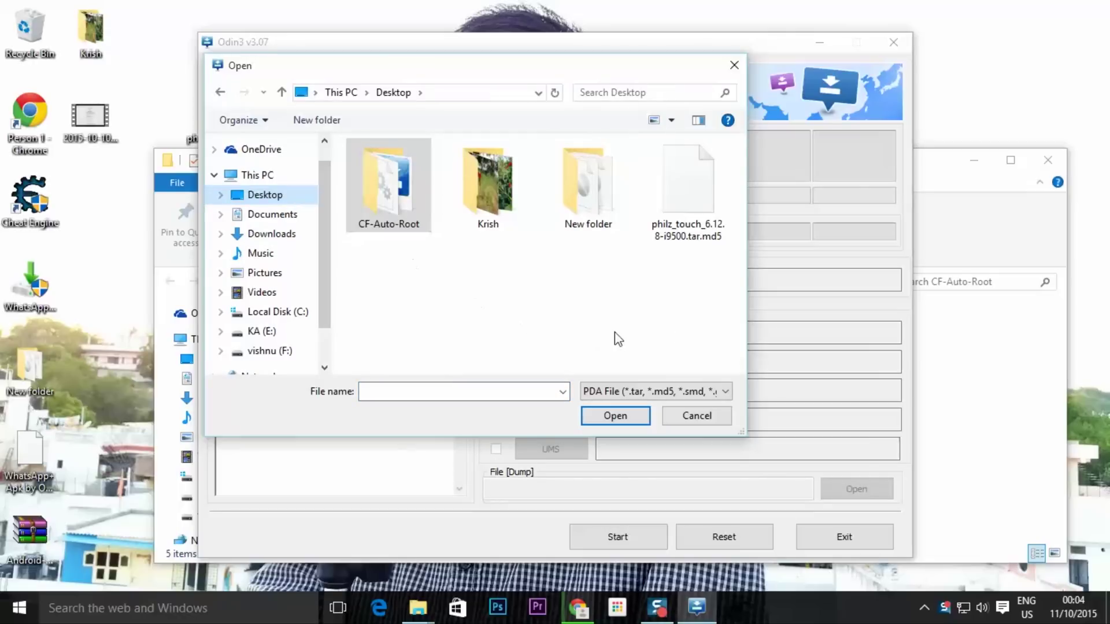
{"action": "left_click", "coordinate": [700, 209]}
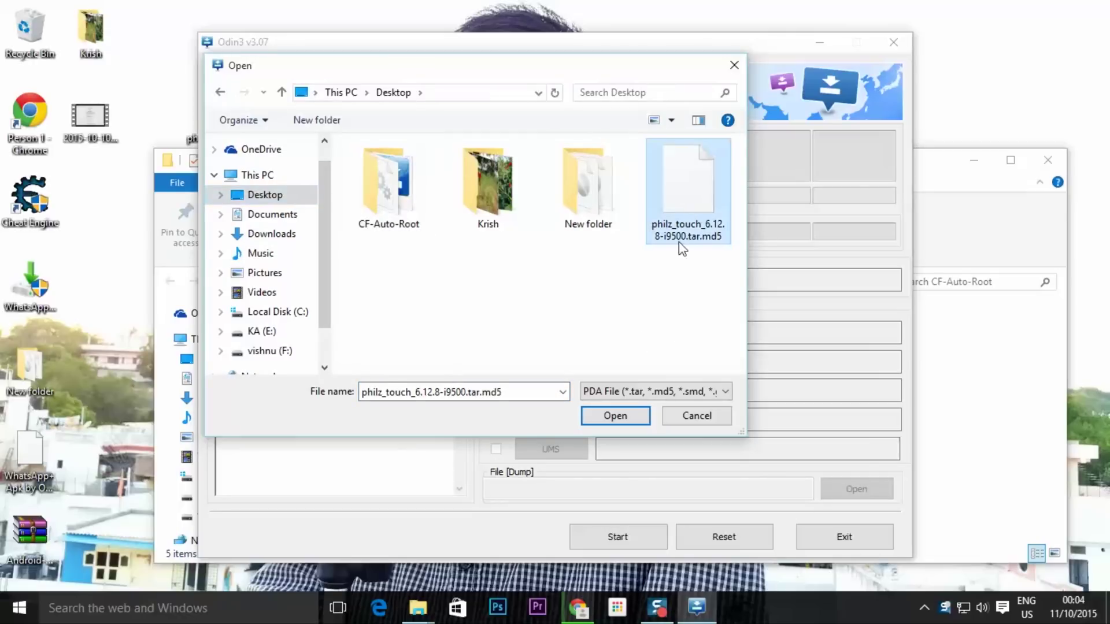
{"action": "left_click", "coordinate": [614, 416]}
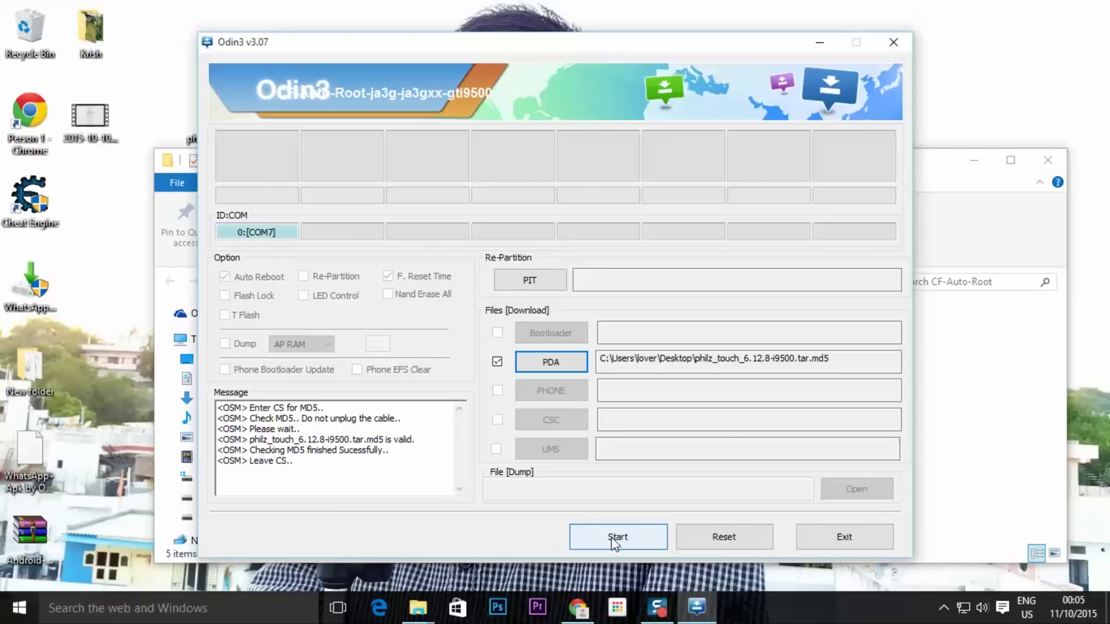